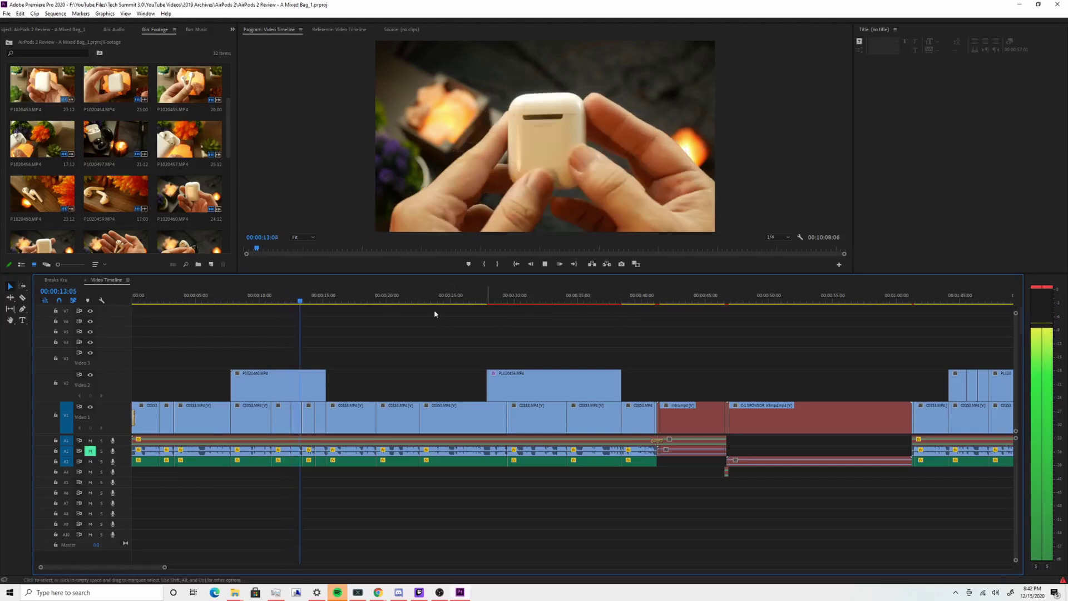
# Move the Video Timeline playhead to about 00:00:18:18, lower the program preview's playback resolution to 1/8 and scrub further ahead
pyautogui.click(345, 302)
pyautogui.click(370, 302)
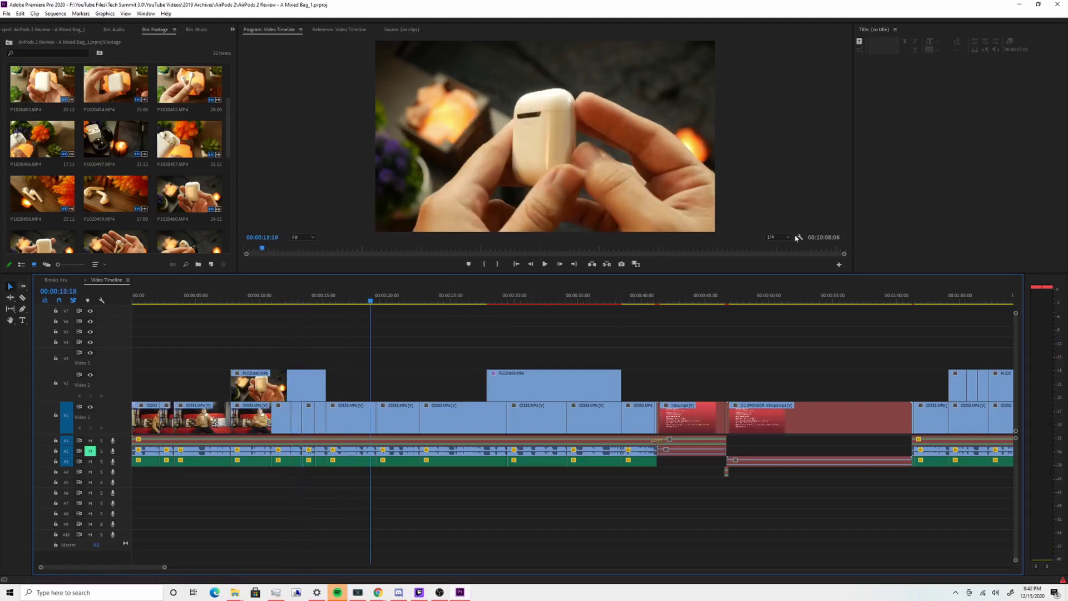
pyautogui.click(776, 238)
pyautogui.click(777, 273)
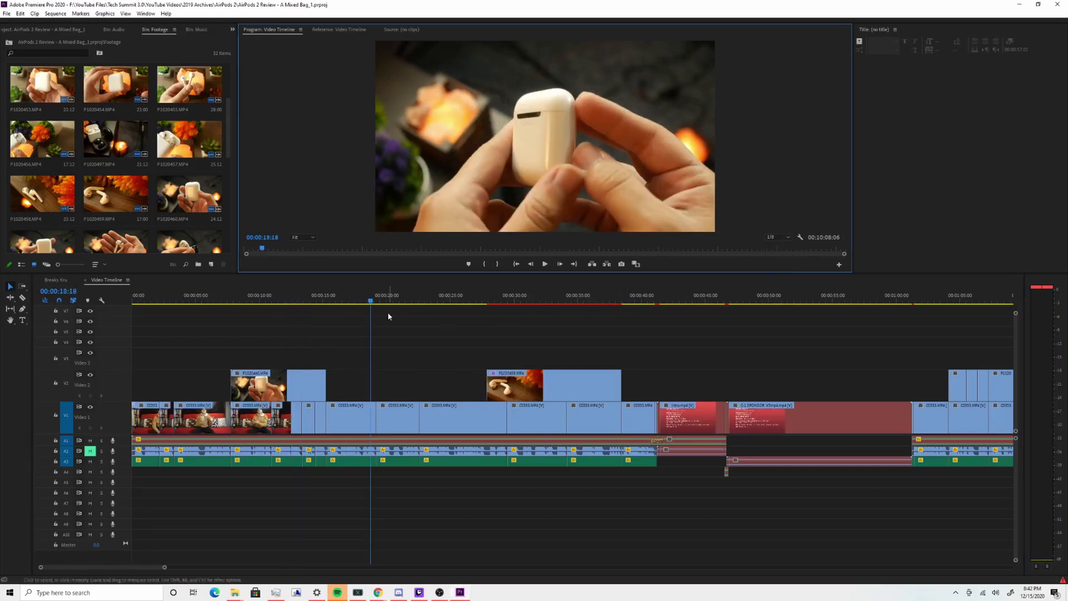
pyautogui.click(474, 302)
pyautogui.moveTo(475, 309); pyautogui.dragTo(608, 347)
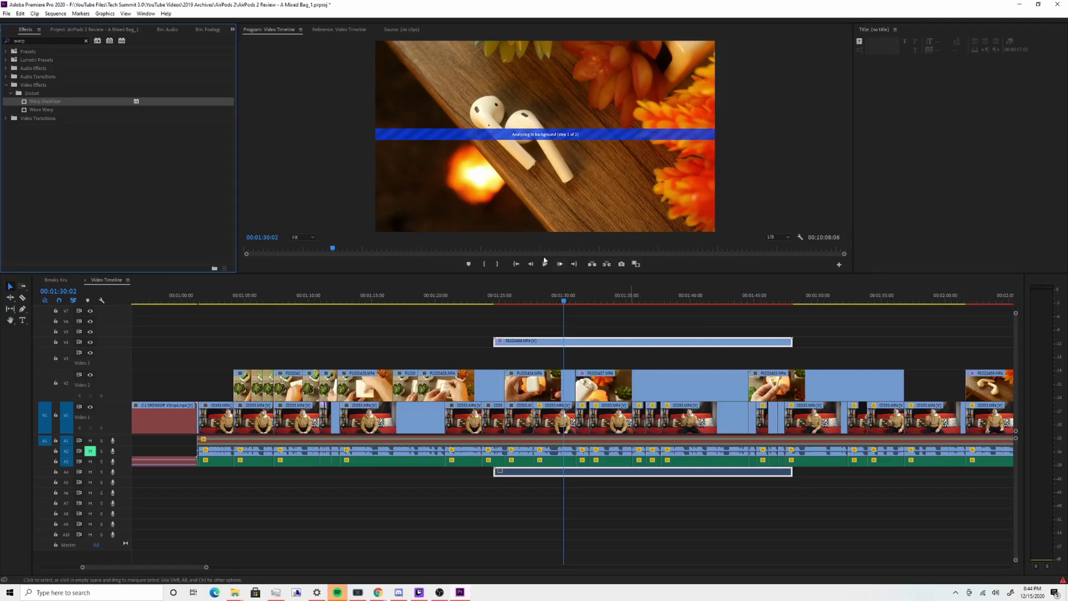
# Switch to DaVinci Resolve, stabilize clip C5112.MP4 on the Video 3 track in Perspective mode and review the timeline past the clip
pyautogui.click(9, 33)
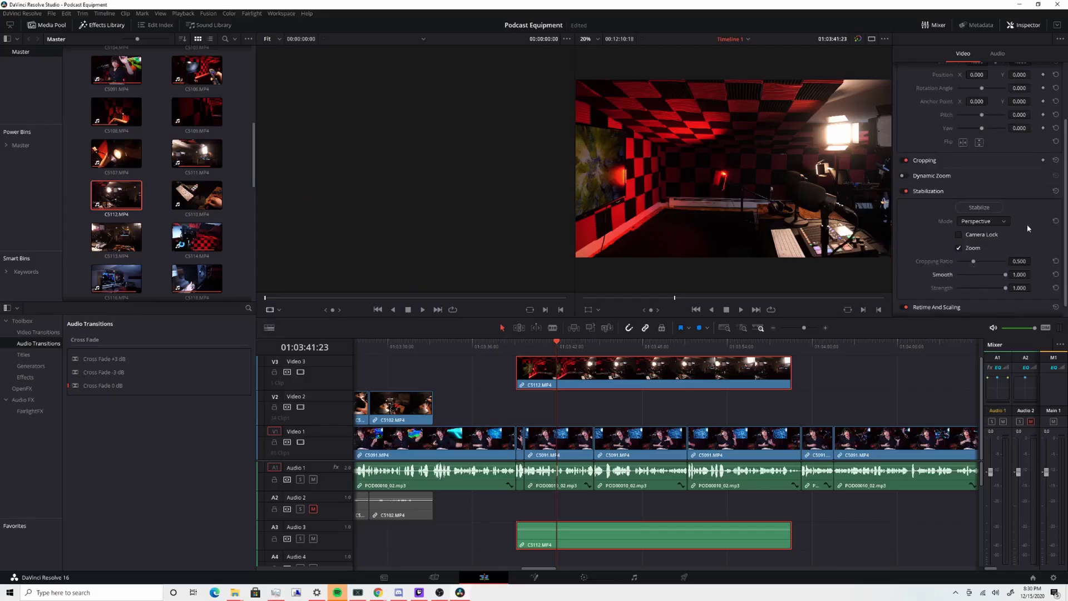
pyautogui.click(994, 211)
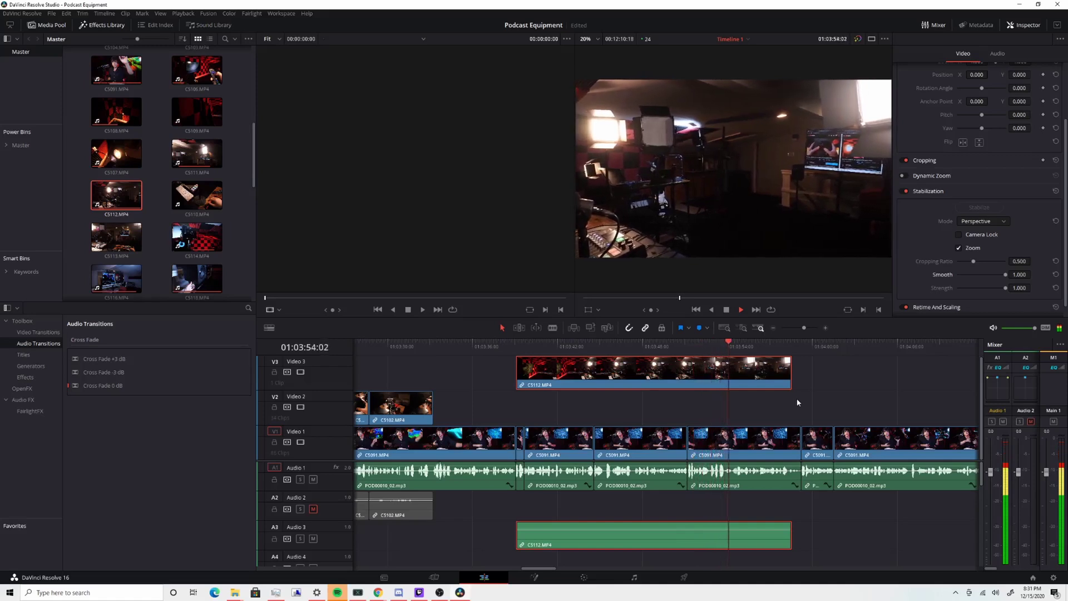
pyautogui.moveTo(841, 349); pyautogui.dragTo(886, 401)
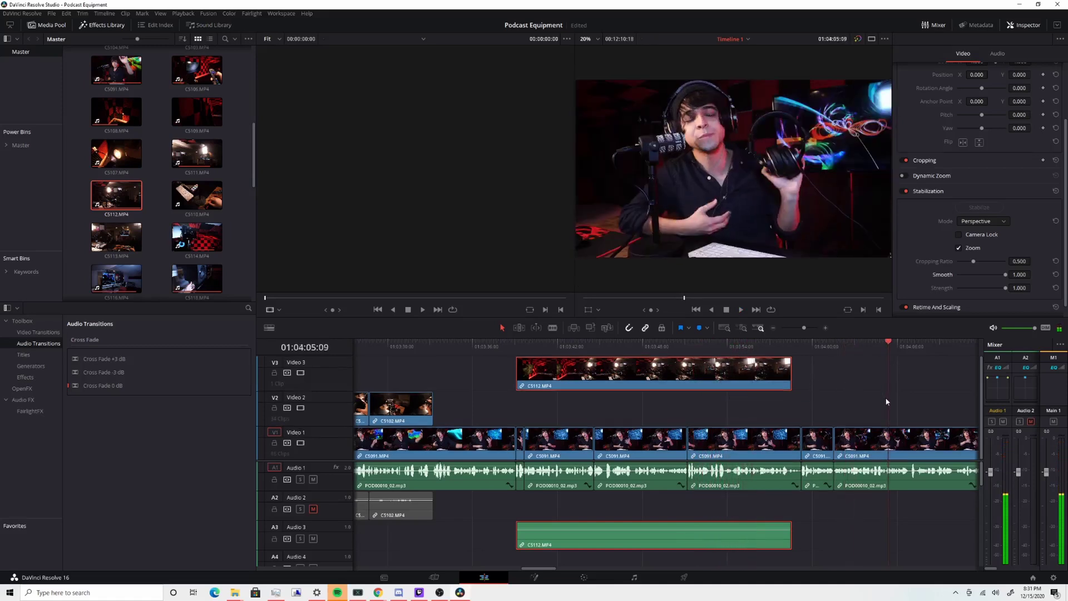
pyautogui.scroll(-1, 853, 410)
pyautogui.moveTo(536, 568); pyautogui.dragTo(562, 568)
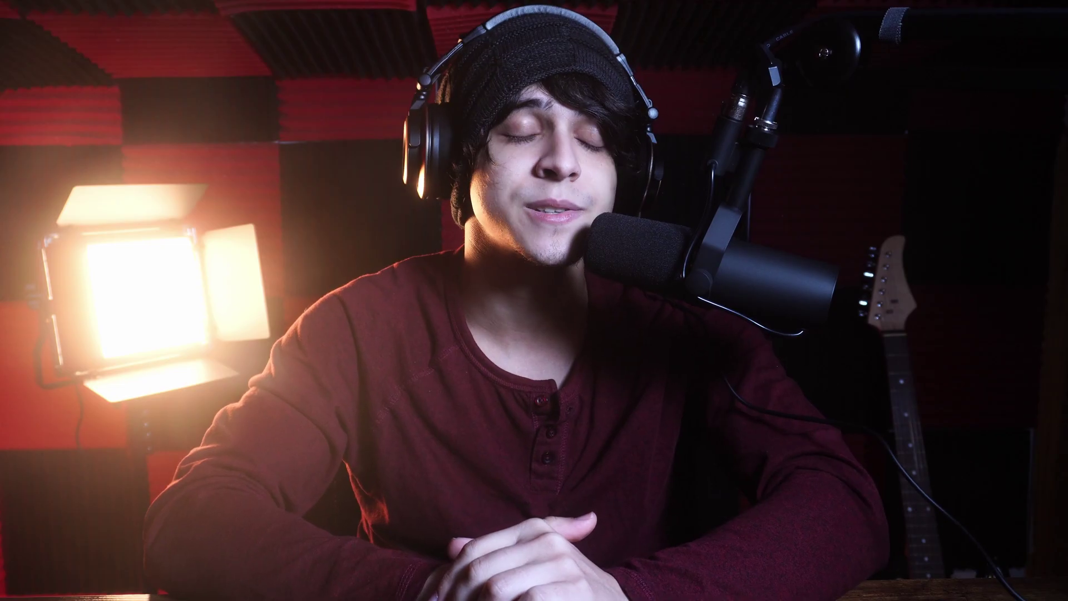
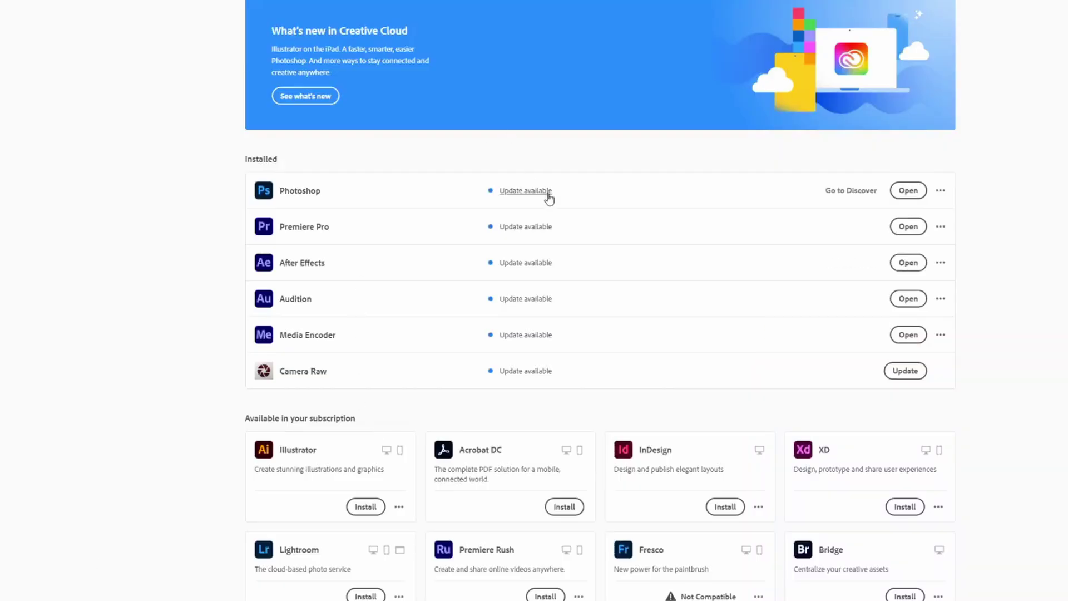
# Look through the installed apps and the apps available in the subscription in Adobe Creative Cloud
pyautogui.scroll(-3, 599, 203)
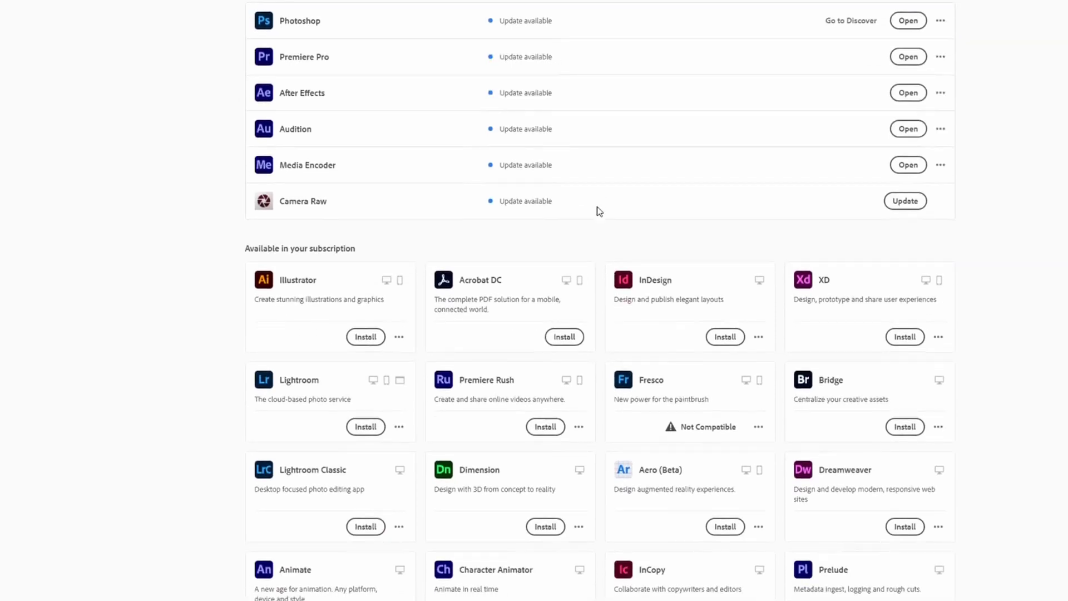
pyautogui.scroll(3, 627, 379)
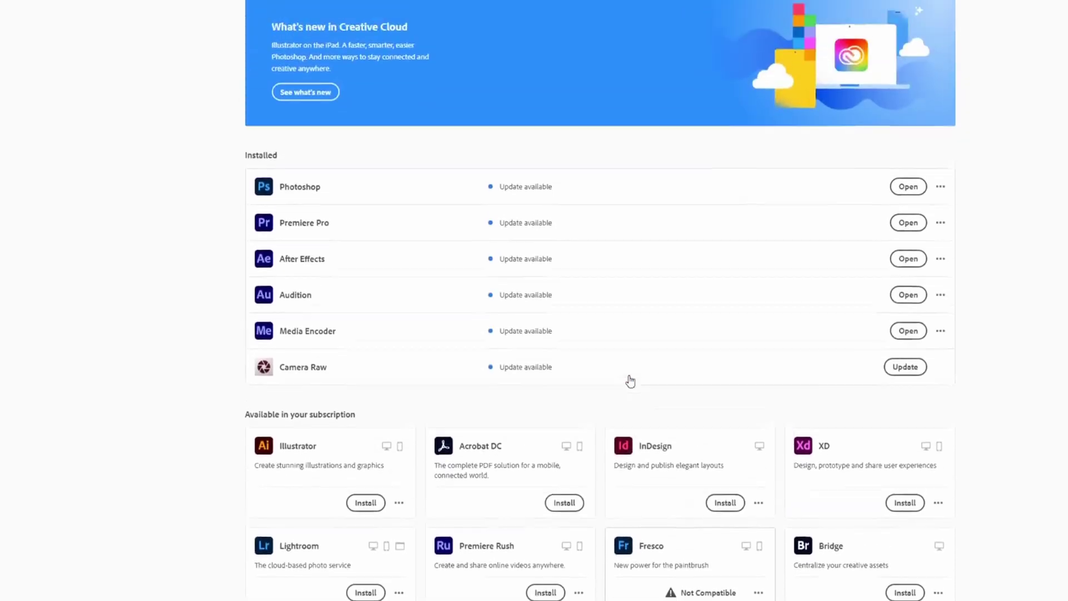
pyautogui.scroll(-3, 630, 381)
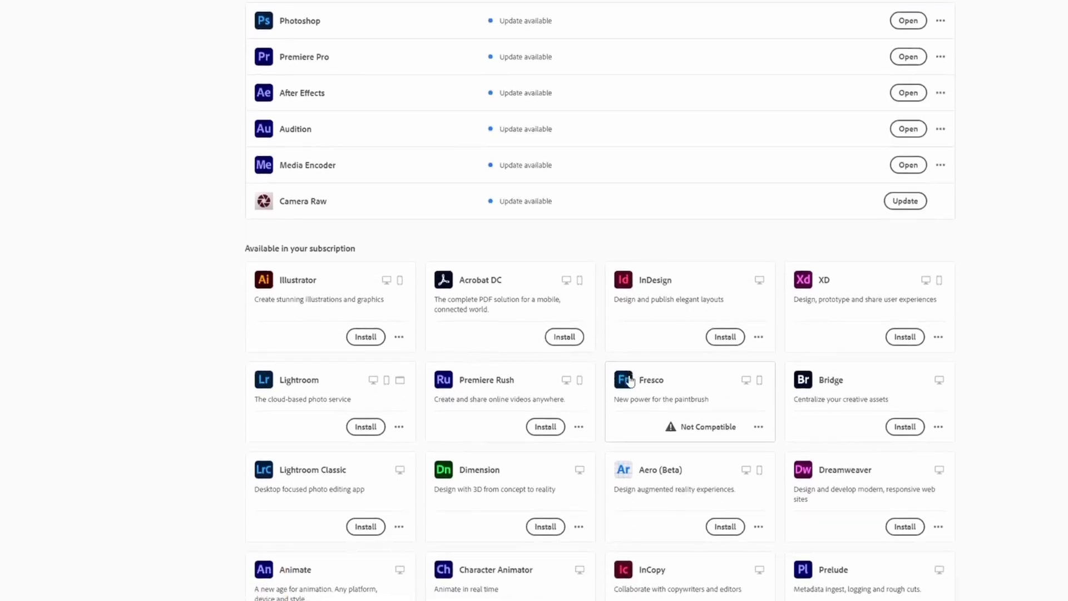
pyautogui.scroll(1, 630, 380)
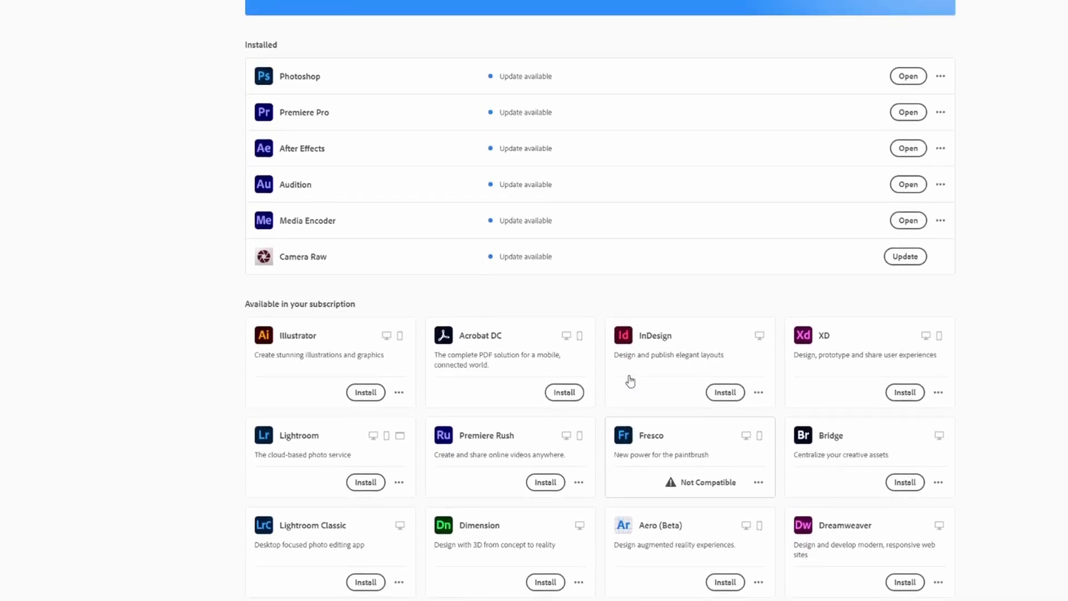
pyautogui.scroll(1, 630, 381)
pyautogui.scroll(1, 609, 416)
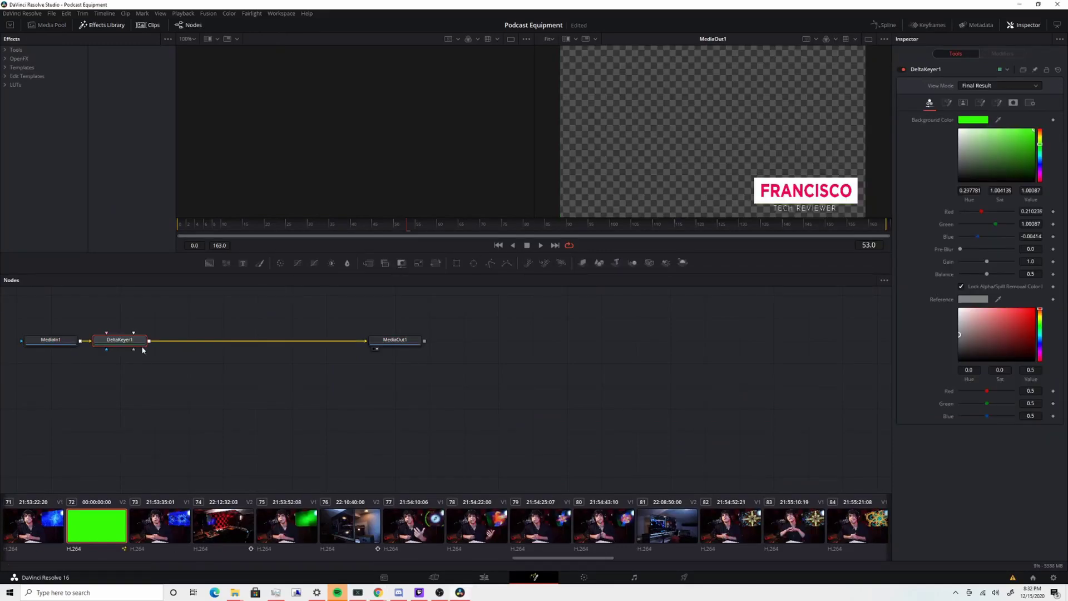
# In DaVinci Resolve, move the DeltaKeyer1 node midway between MediaIn1 and MediaOut1, and play the keyed lower third on the Edit page
pyautogui.moveTo(143, 342); pyautogui.dragTo(218, 346)
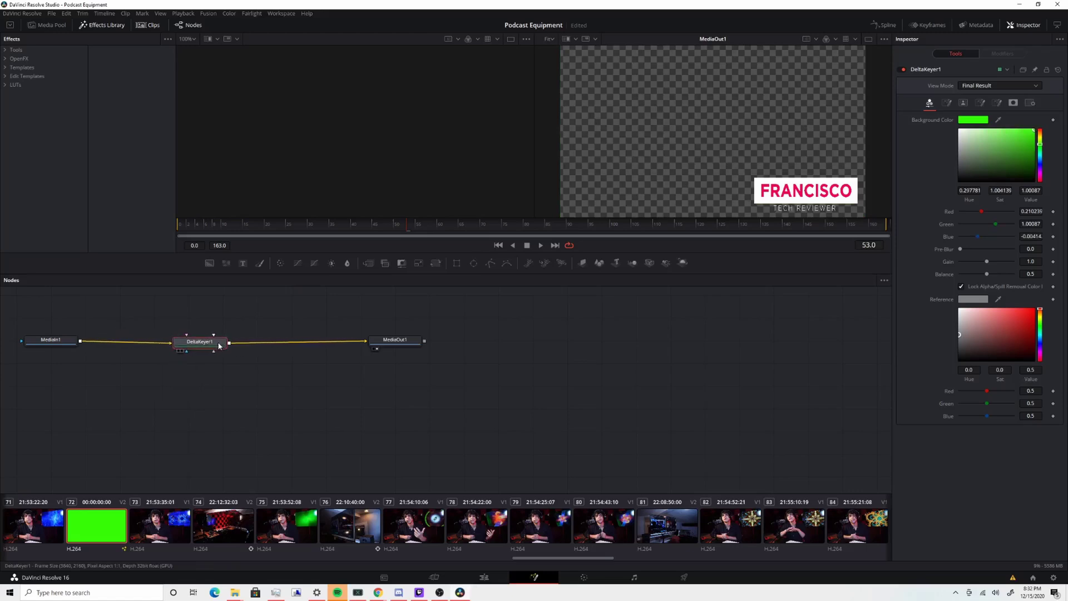
pyautogui.hotkey('shift', '4')
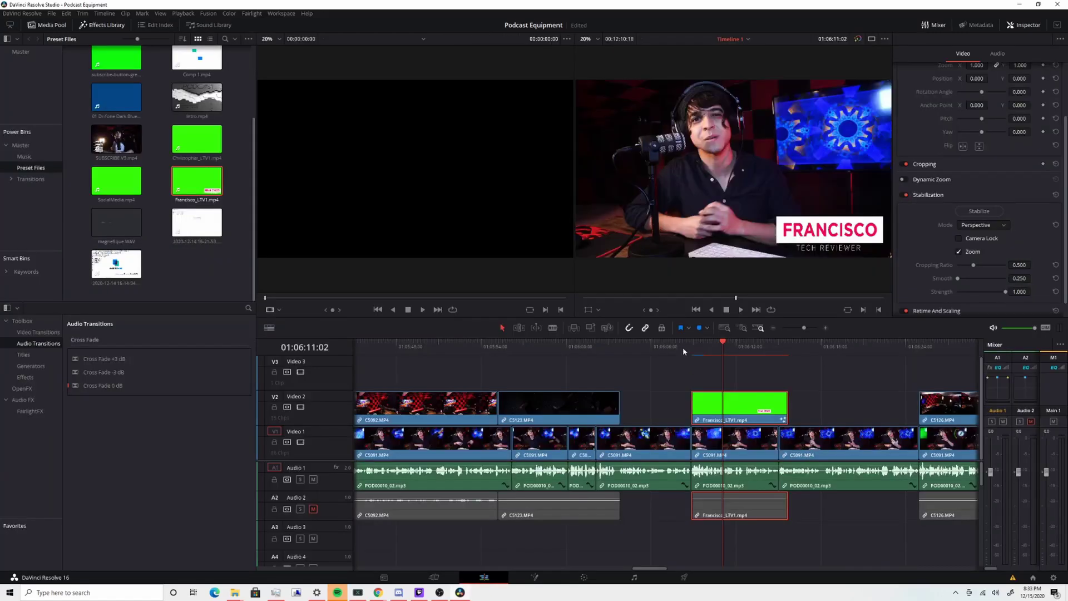
pyautogui.click(683, 347)
pyautogui.press('space')
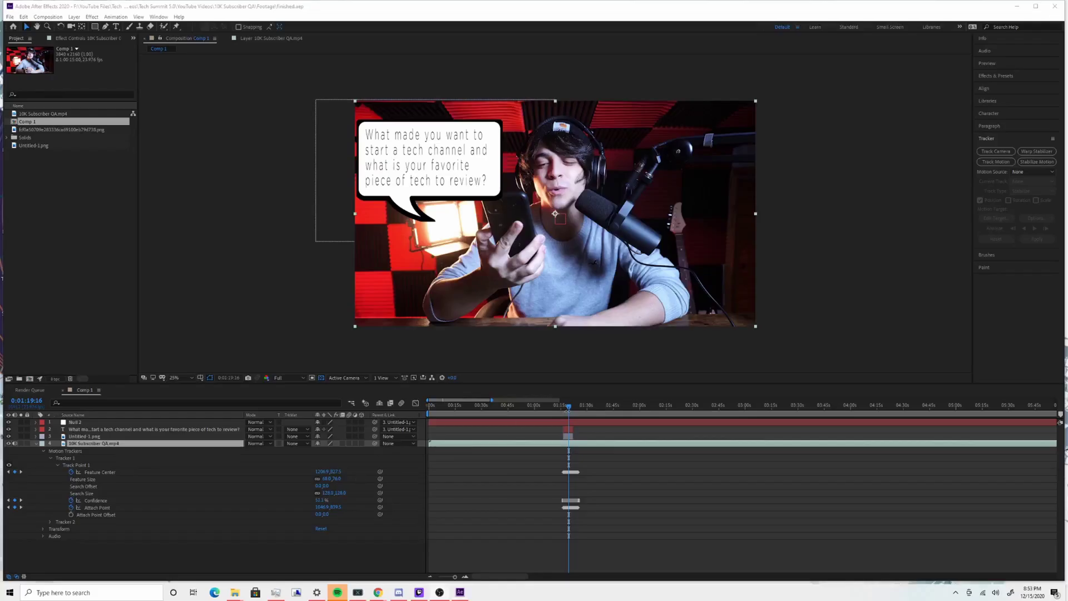
# Switch to After Effects, preview Comp 1 from the start and scrub to the speech bubble section
pyautogui.moveTo(567, 411); pyautogui.dragTo(501, 415)
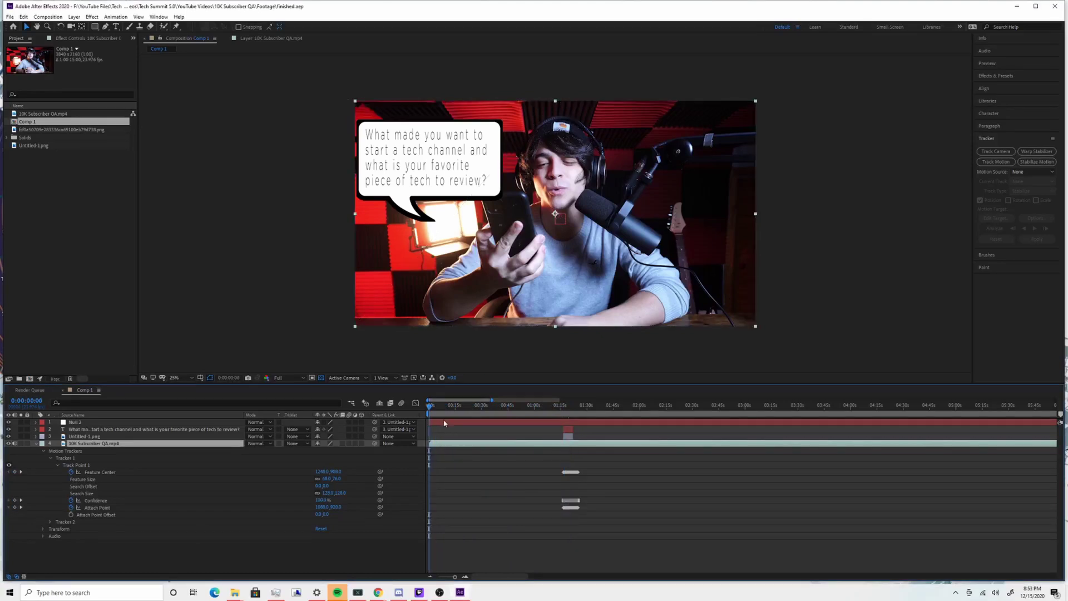
pyautogui.press('space')
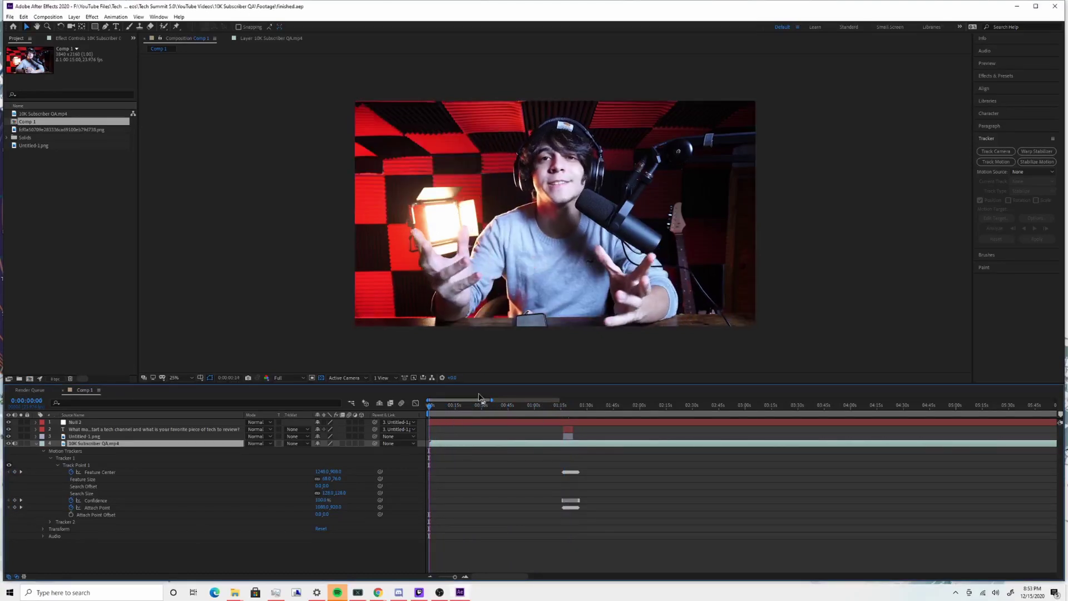
pyautogui.moveTo(539, 423); pyautogui.dragTo(564, 431)
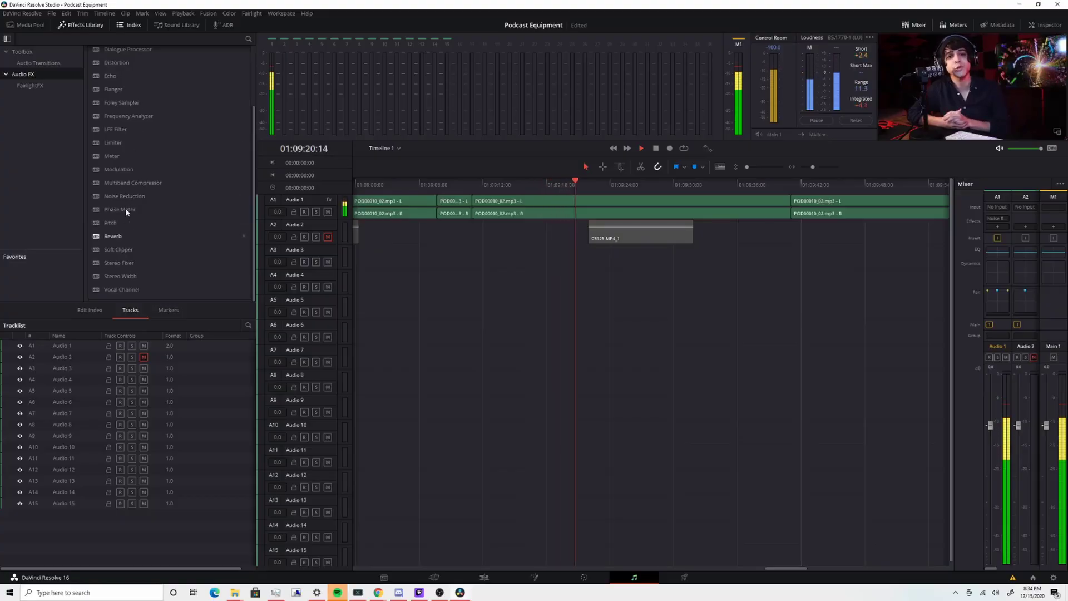
# On DaVinci Resolve's Fairlight page, add Noise Reduction to the Audio 1 track, set its smoothing frequency to 1.17 and adjust the attack
pyautogui.moveTo(131, 197); pyautogui.dragTo(346, 210)
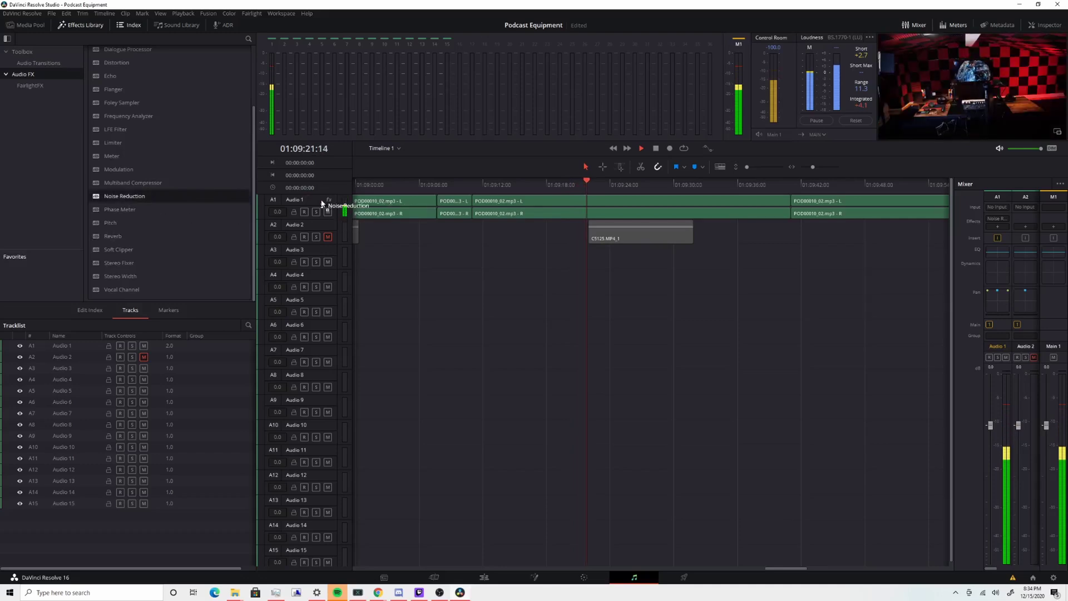
pyautogui.moveTo(393, 202); pyautogui.dragTo(394, 203)
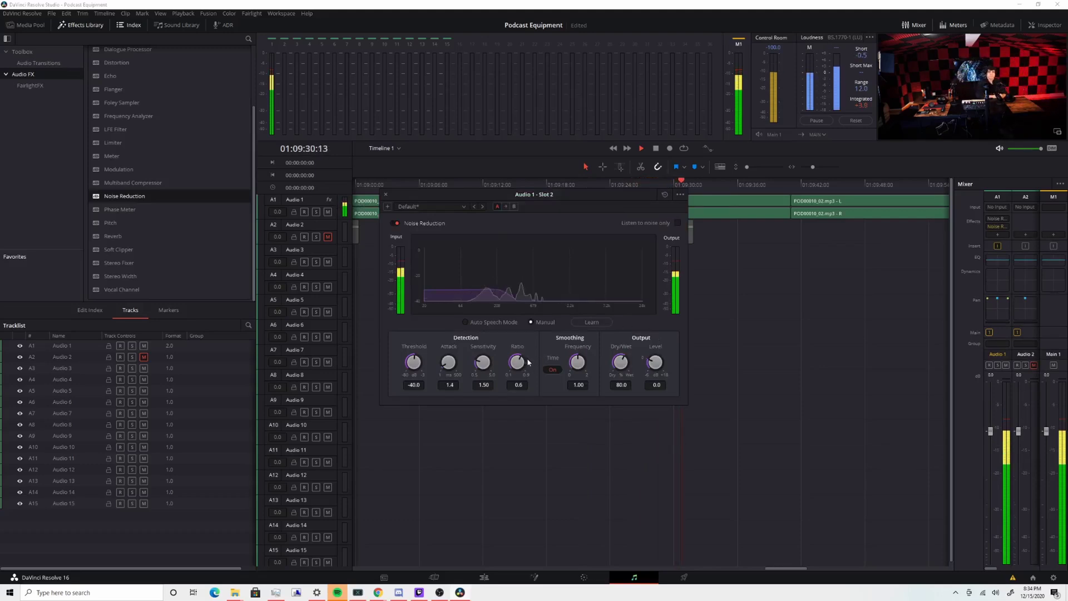
pyautogui.moveTo(578, 358); pyautogui.dragTo(626, 358)
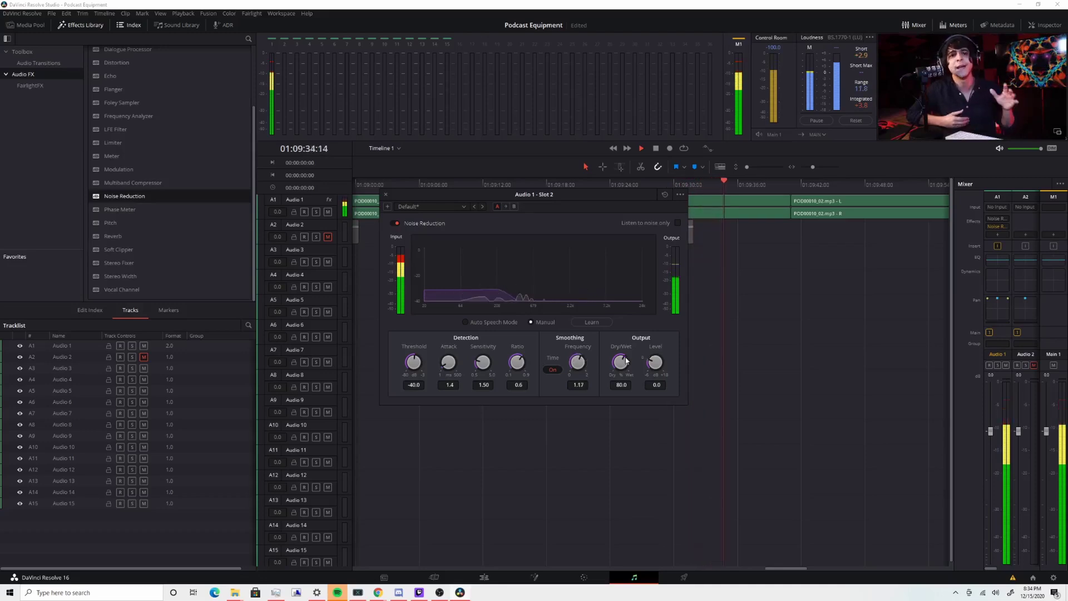
pyautogui.moveTo(448, 365); pyautogui.dragTo(463, 356)
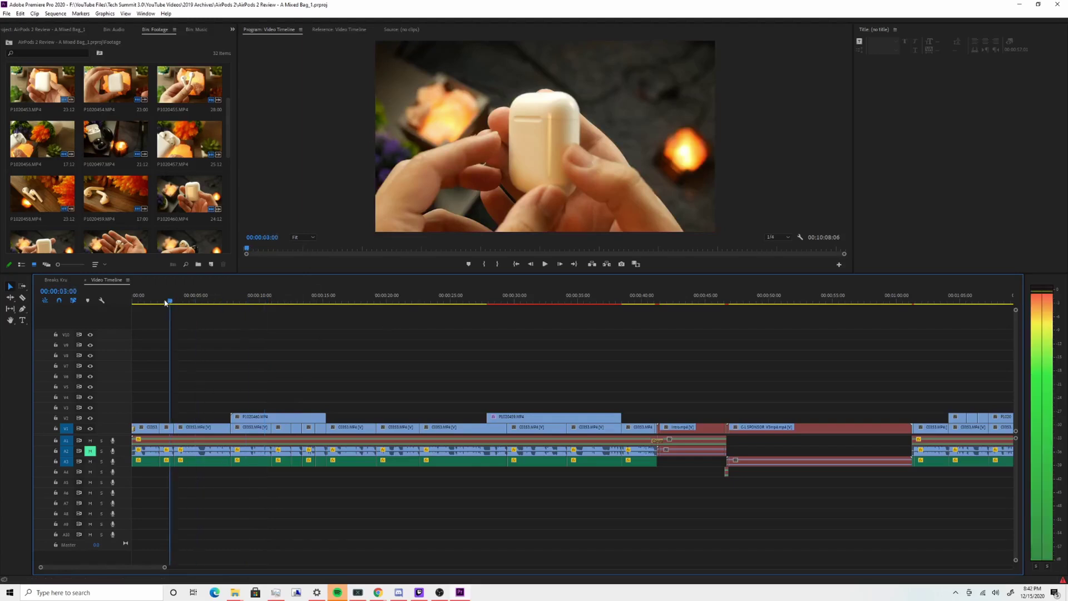
# Switch to Premiere Pro, play the Video Timeline from near its start and enlarge the Video 1 and Video 2 tracks
pyautogui.moveTo(164, 302); pyautogui.dragTo(148, 303)
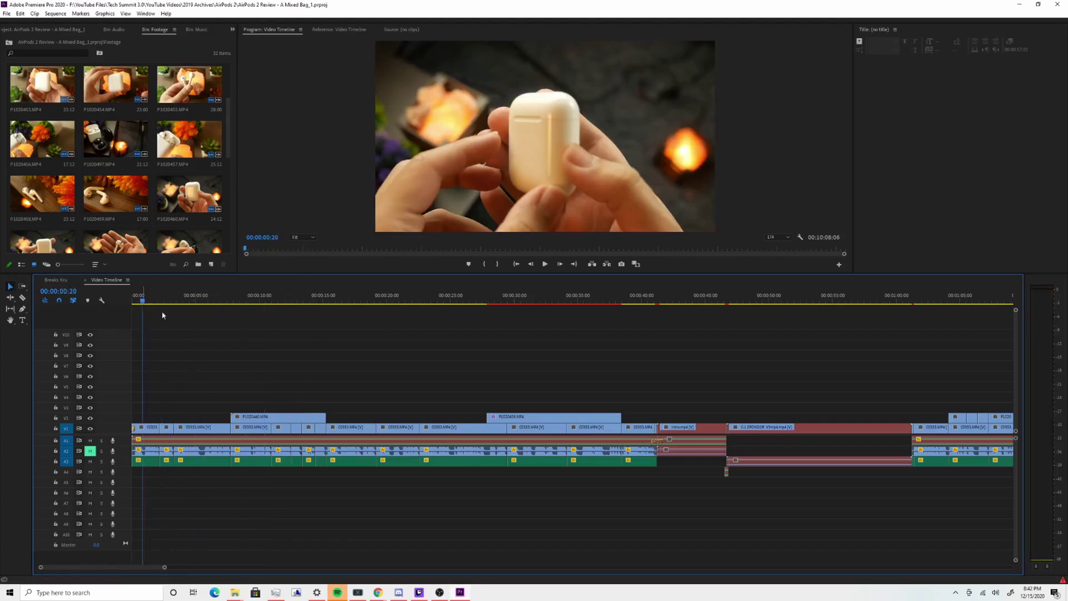
pyautogui.press('space')
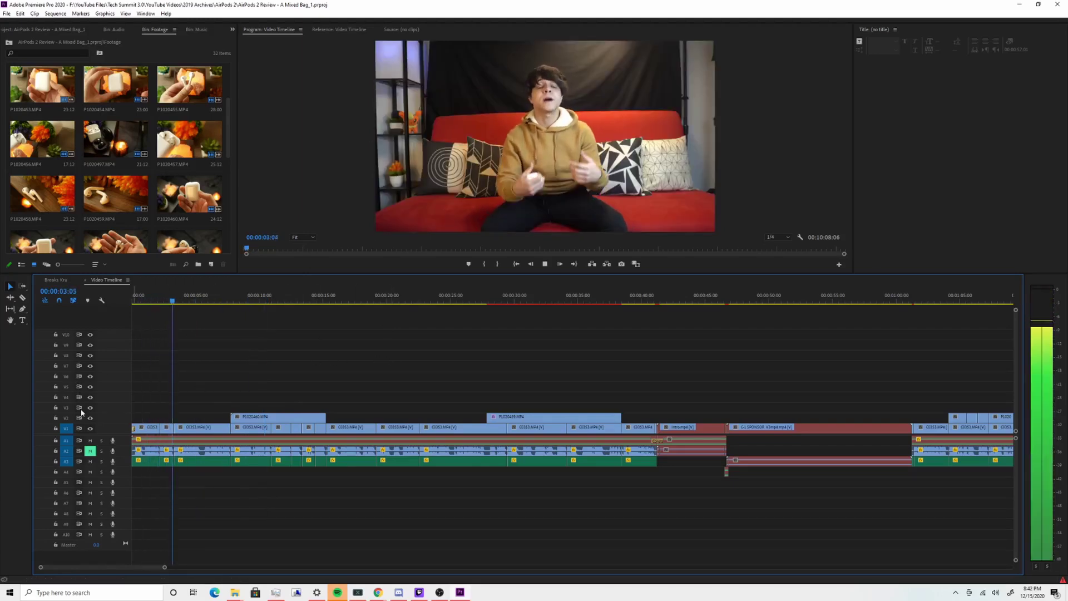
pyautogui.moveTo(106, 429); pyautogui.dragTo(106, 408)
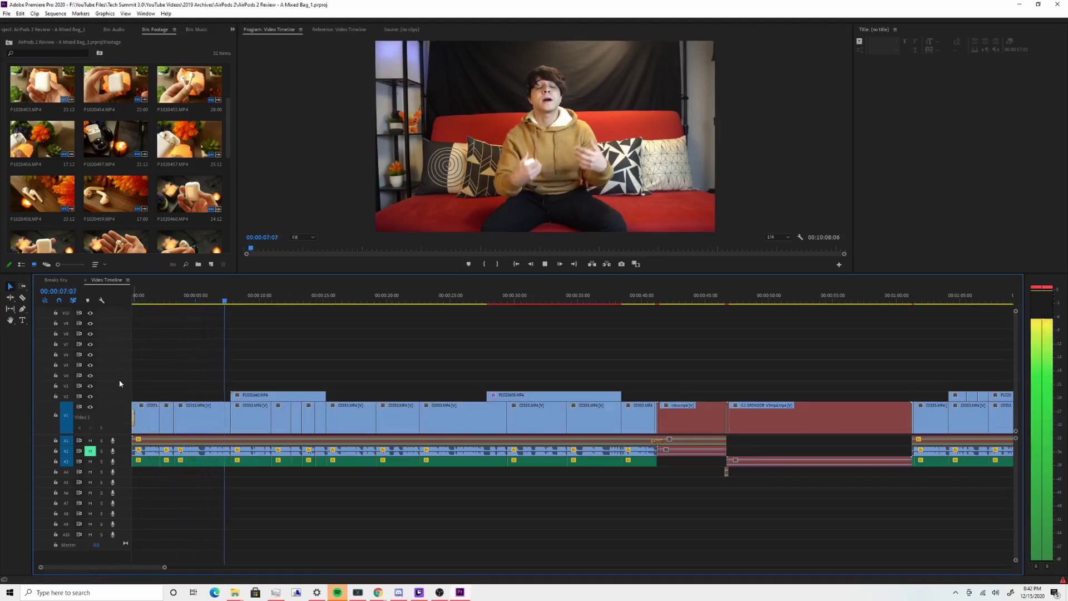
pyautogui.moveTo(121, 380)
pyautogui.mouseDown()
pyautogui.moveTo(114, 392)
pyautogui.moveTo(114, 369)
pyautogui.mouseUp()
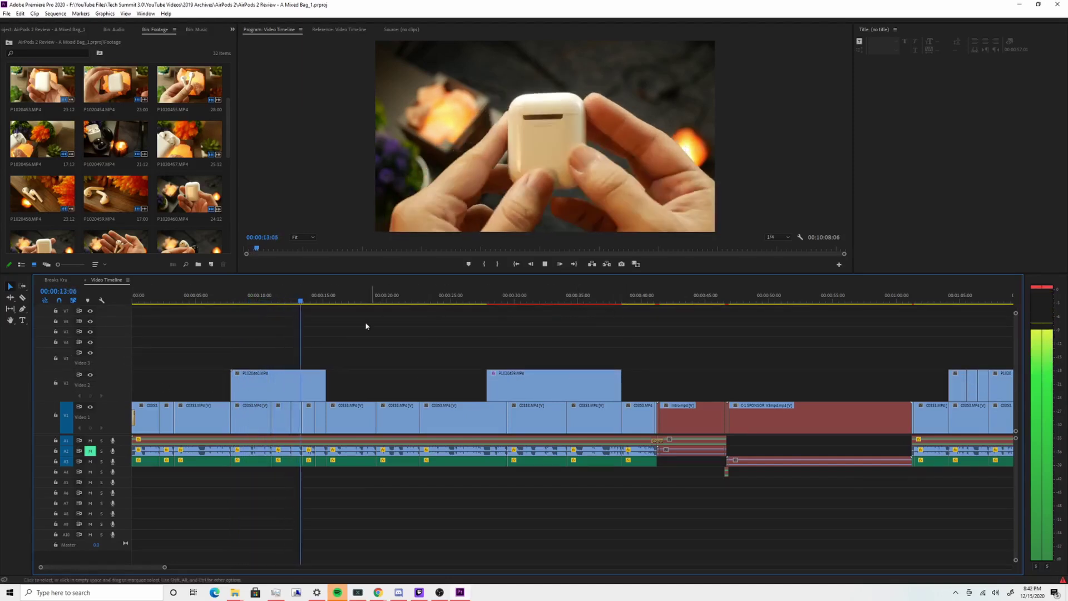
# Set the program preview's playback resolution to 1/8 and play the Video Timeline from about 00:00:28:05, at the second Video 2 clip
pyautogui.click(772, 238)
pyautogui.click(776, 272)
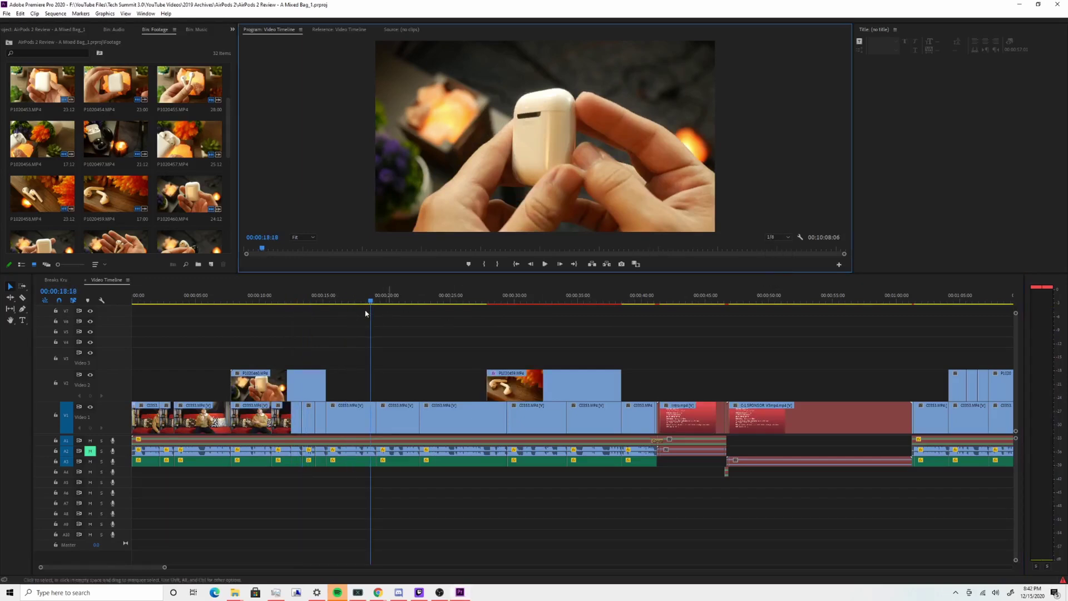
pyautogui.moveTo(378, 300); pyautogui.dragTo(473, 300)
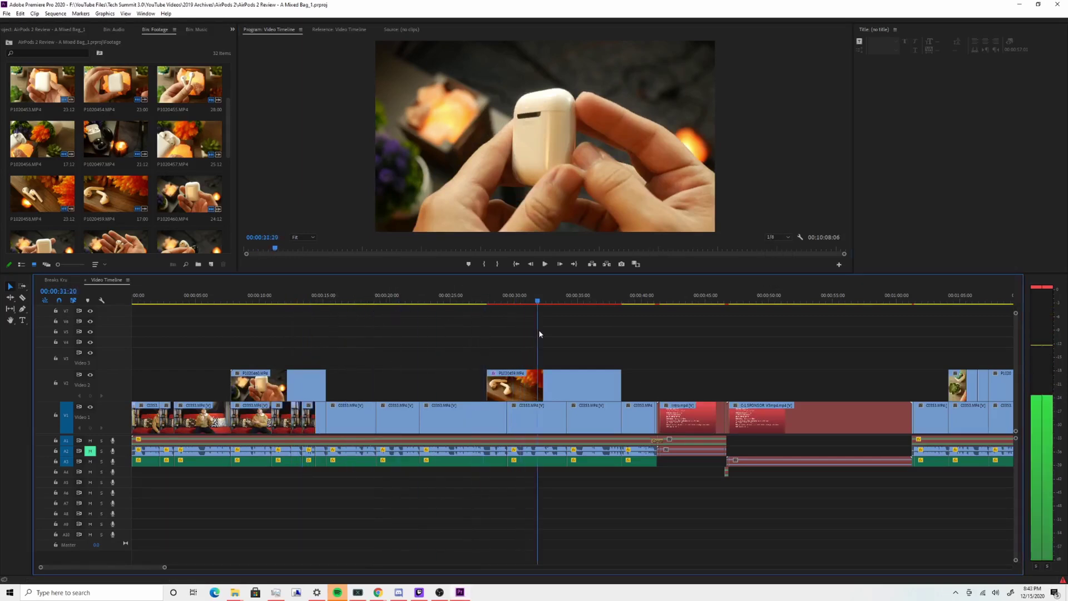
pyautogui.click(490, 300)
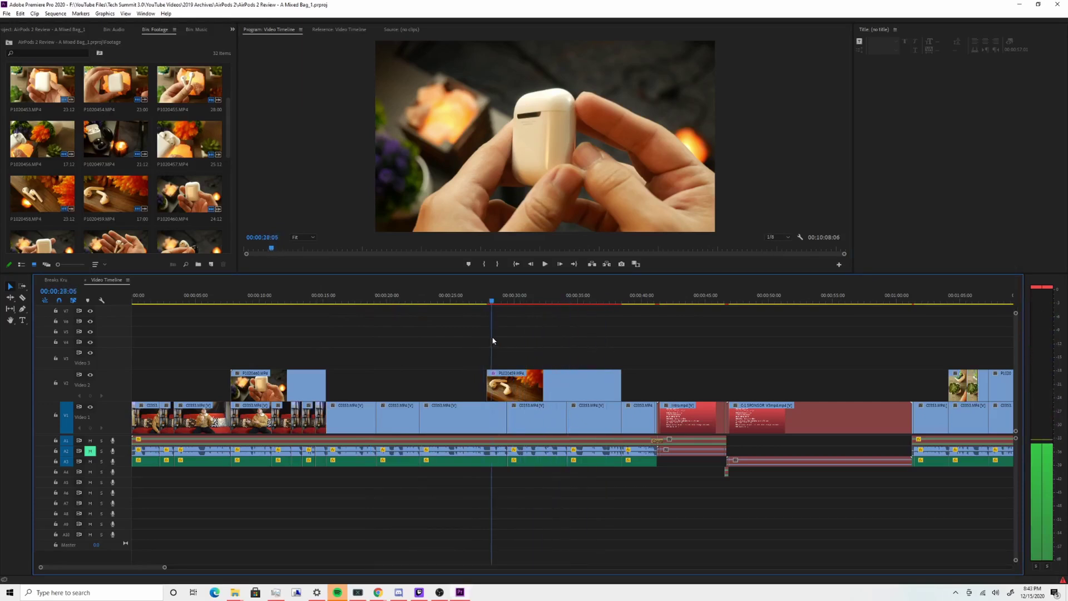
pyautogui.press('space')
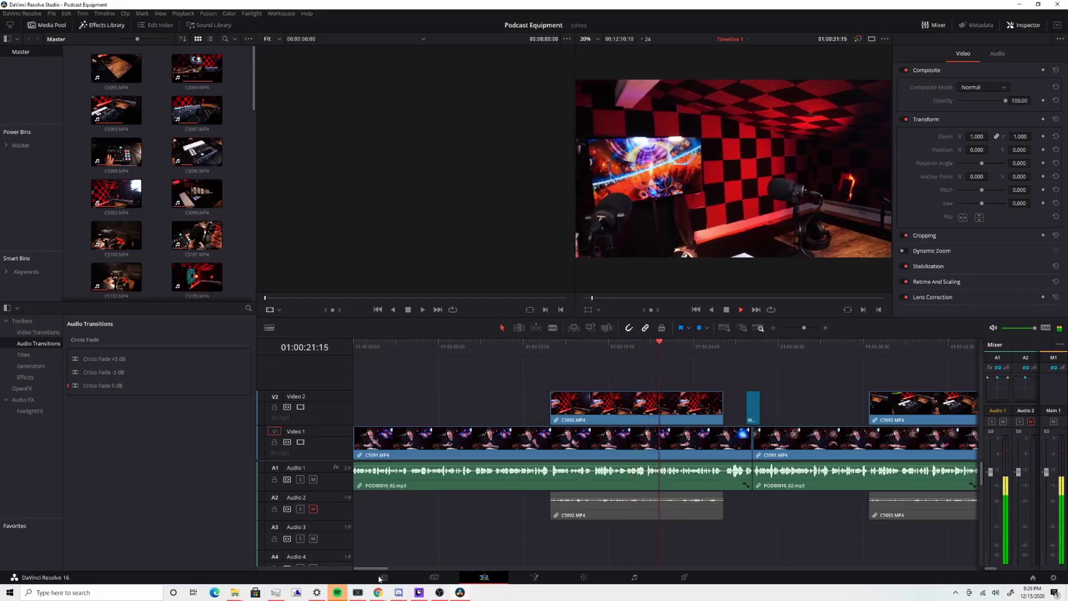
# Switch to DaVinci Resolve and play Timeline 1 from further along, around clip C5094.MP4
pyautogui.moveTo(381, 573); pyautogui.dragTo(396, 572)
pyautogui.moveTo(732, 355); pyautogui.dragTo(787, 381)
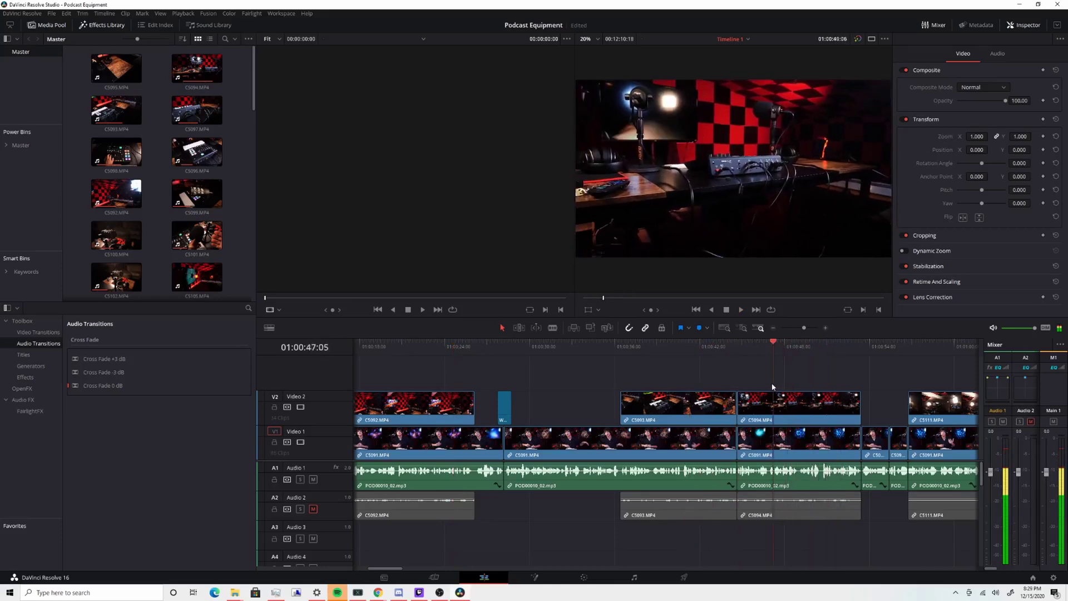
pyautogui.press('space')
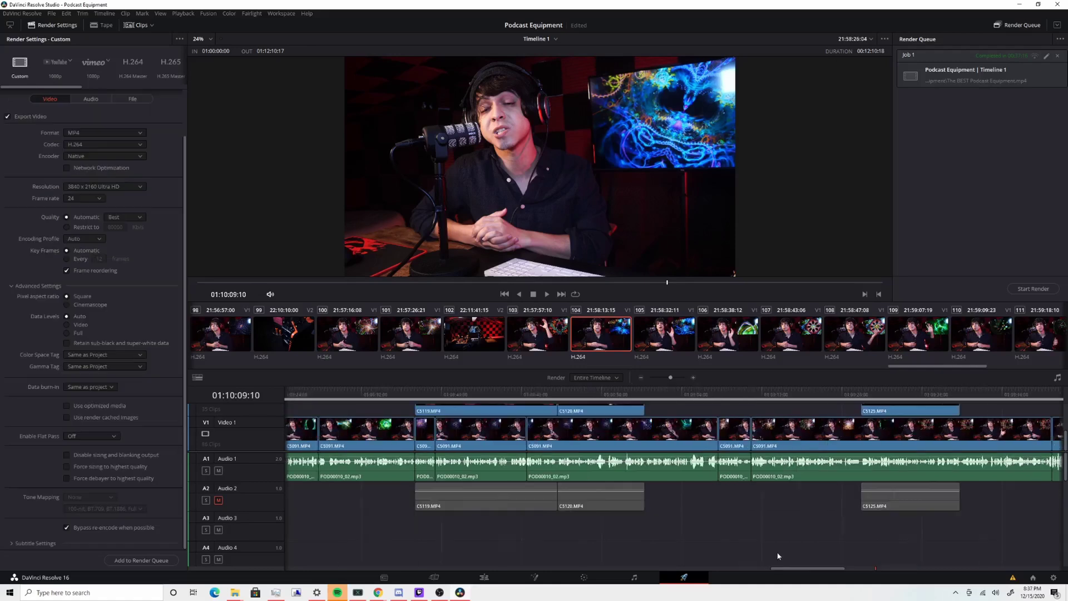
pyautogui.hscroll(-10, 775, 552)
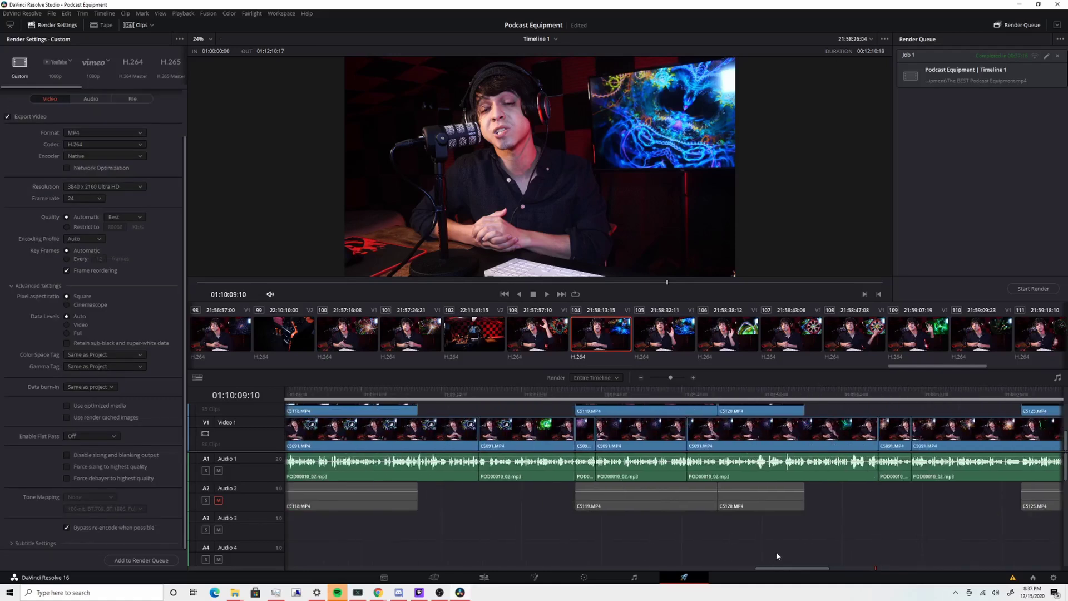
pyautogui.hscroll(-10, 717, 554)
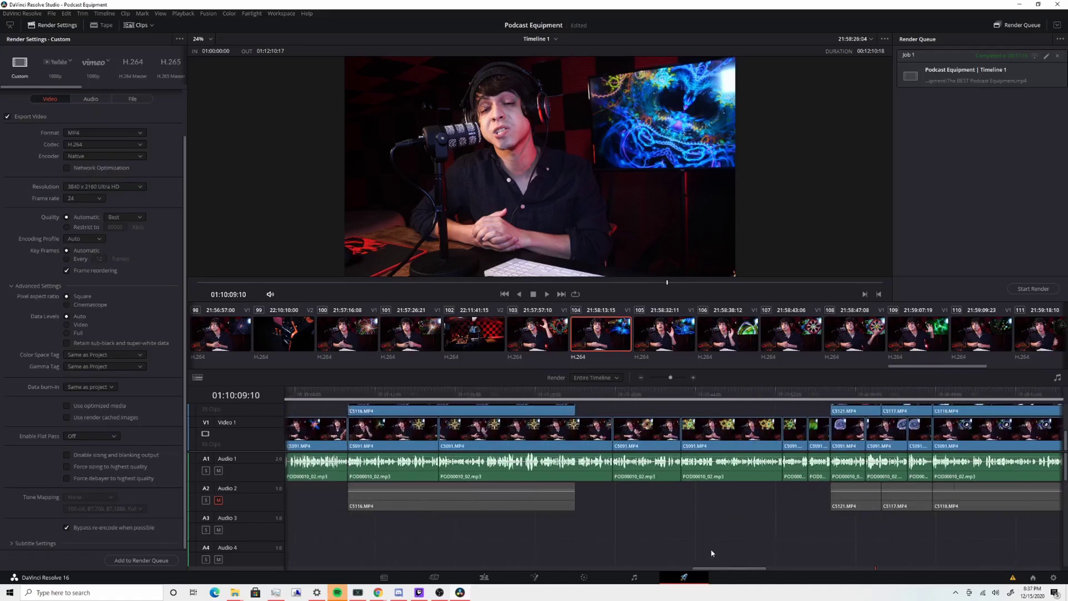
# Play Timeline 1 on the Deliver page from near the end of the upper-track clip C5116.MP4
pyautogui.hscroll(5, 706, 552)
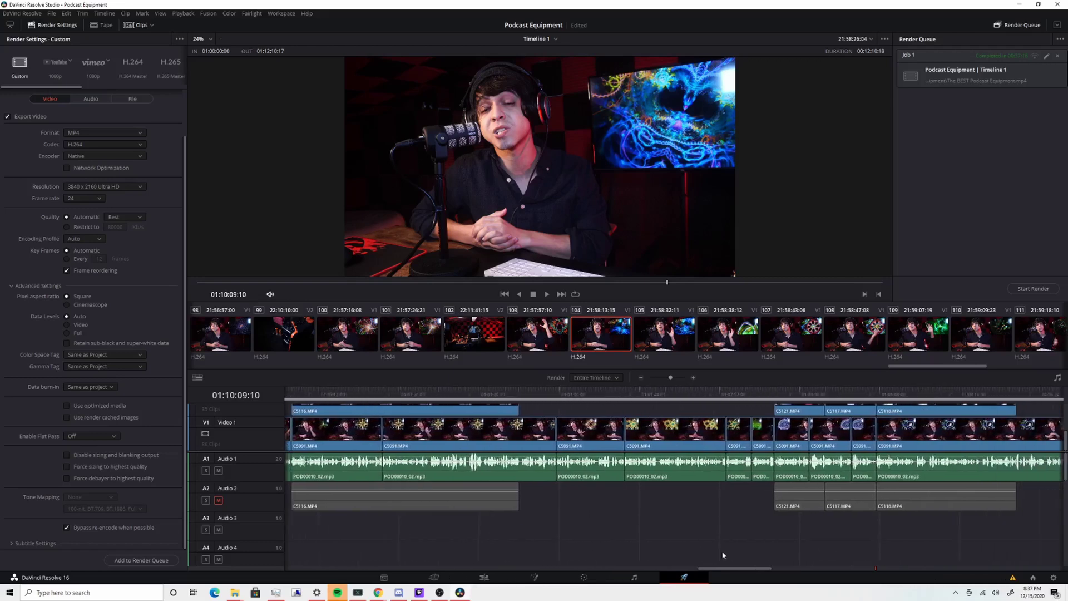
pyautogui.click(493, 392)
pyautogui.press('space')
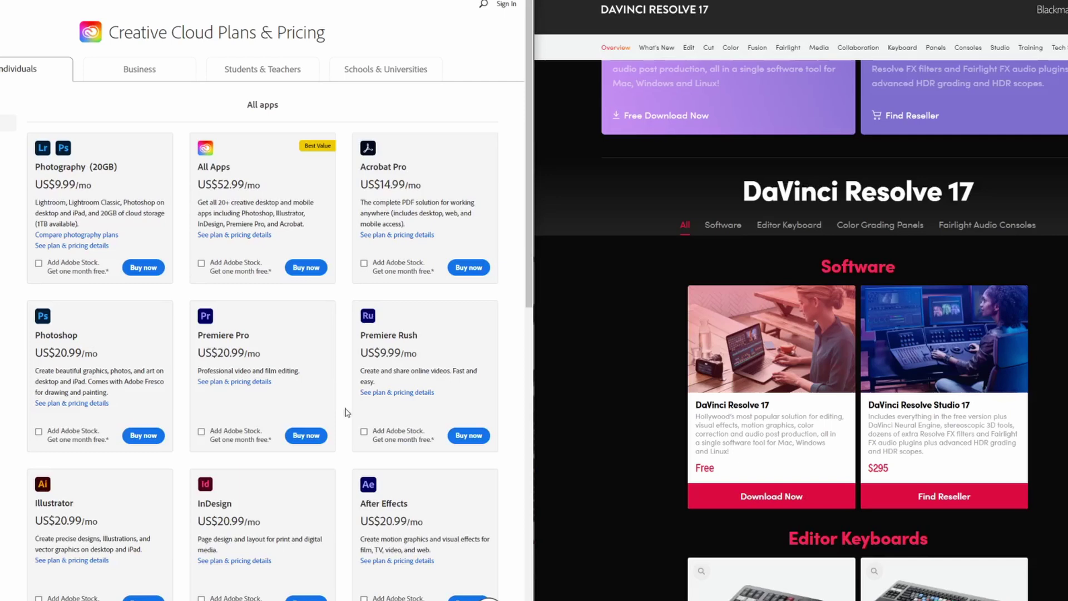
# Switch to the web browser and review the individual Creative Cloud plans and prices, from Photography through InCopy, beside the DaVinci Resolve 17 offers
pyautogui.scroll(-10, 300, 435)
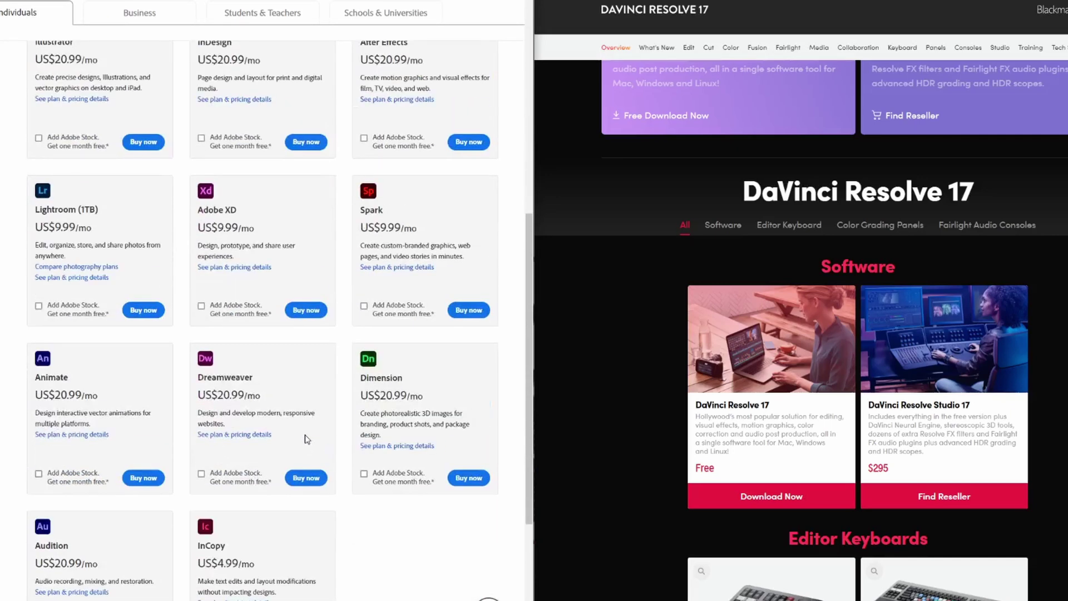
pyautogui.scroll(-3, 305, 439)
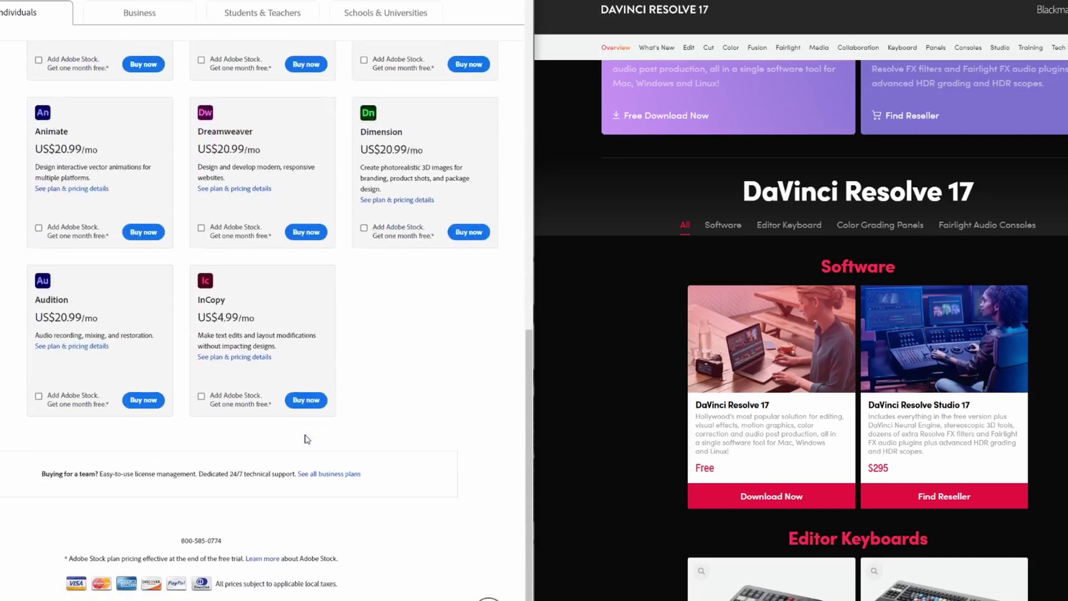
pyautogui.scroll(12, 312, 431)
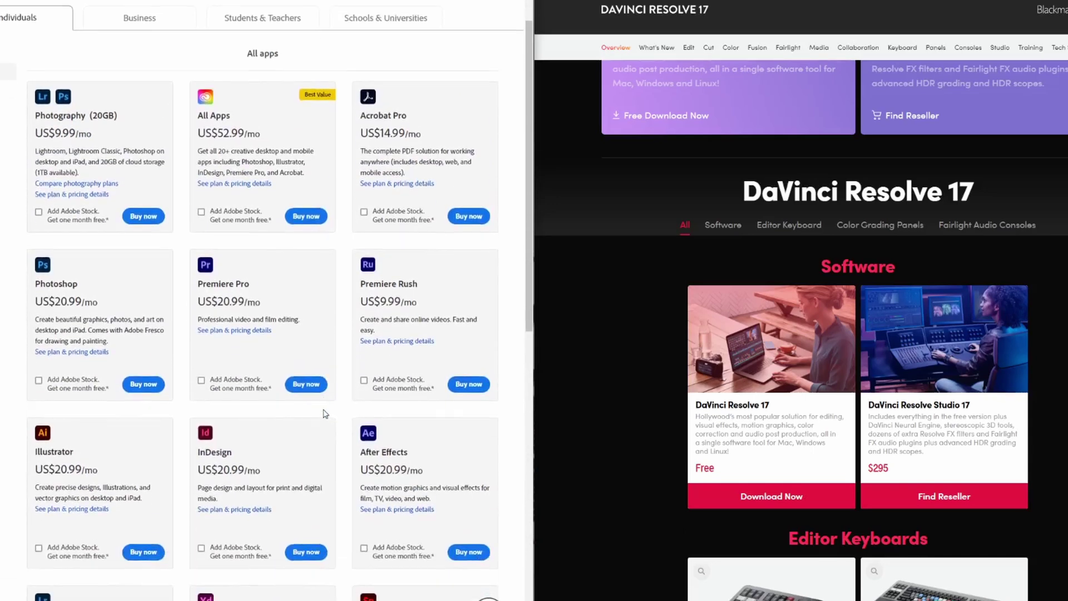
pyautogui.scroll(1, 325, 413)
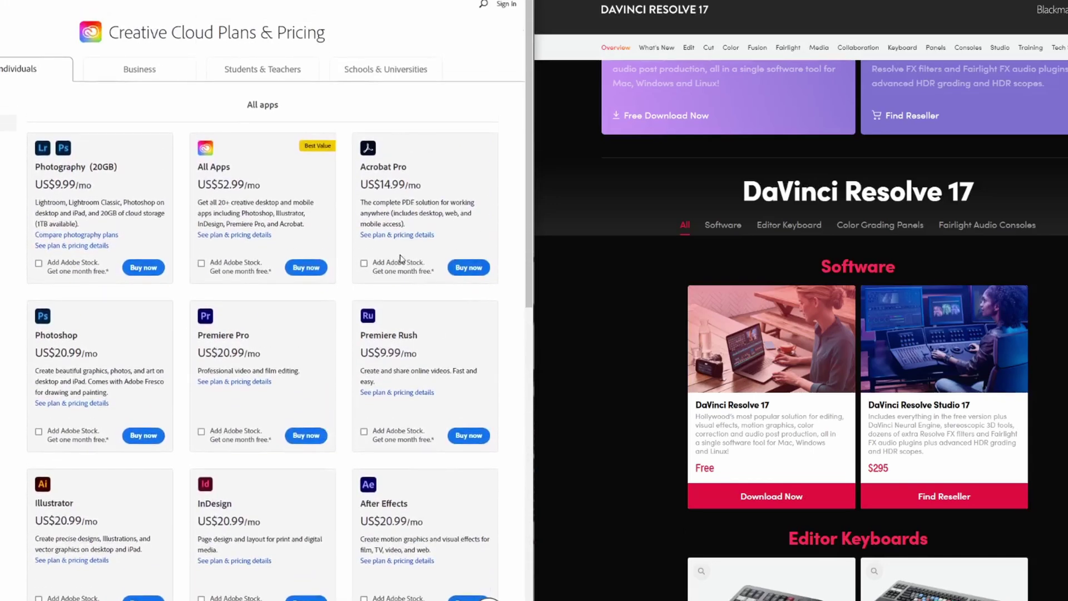